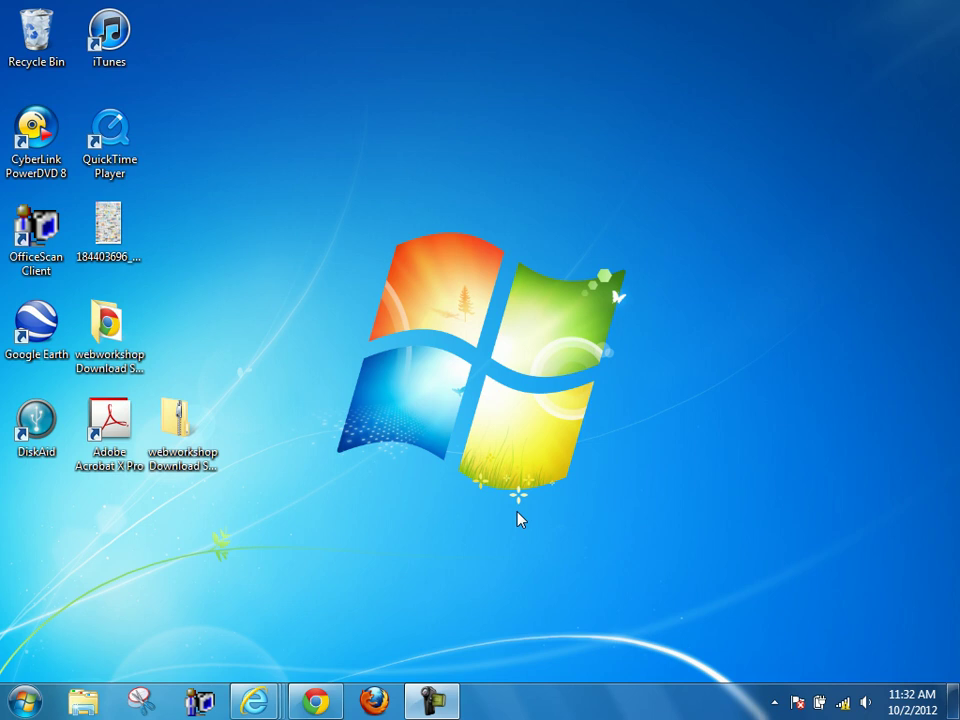
- Expand the system tray's hidden icons to show the notification-area popup with Customize
left_click(773, 702)
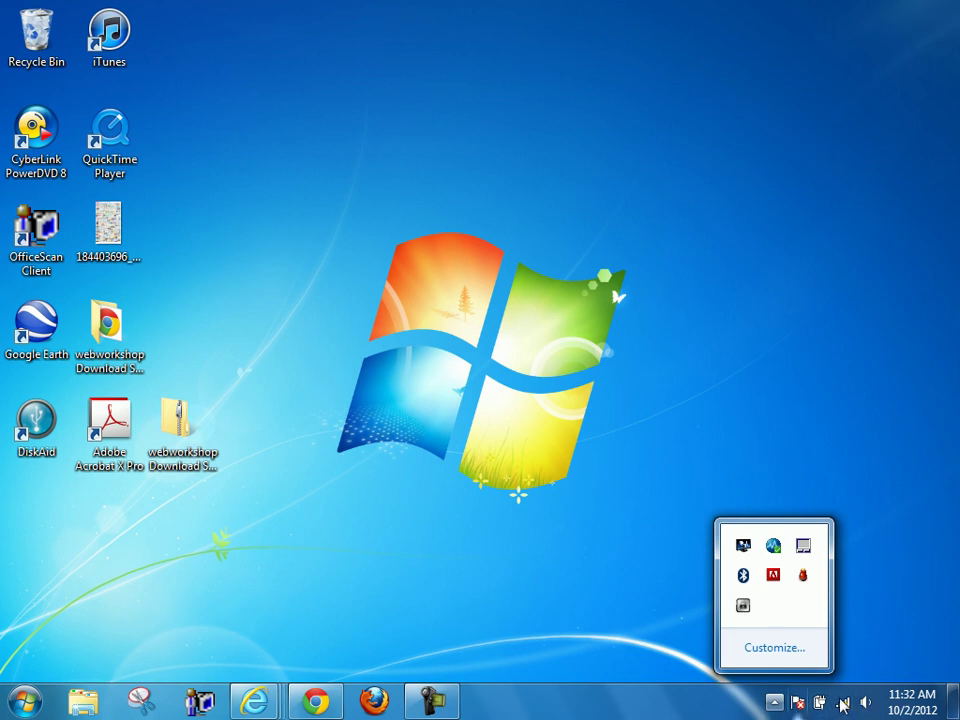
- Dismiss the hidden-icons popup, leaving only the plain desktop and taskbar
left_click(775, 701)
left_click(775, 701)
left_click(680, 706)
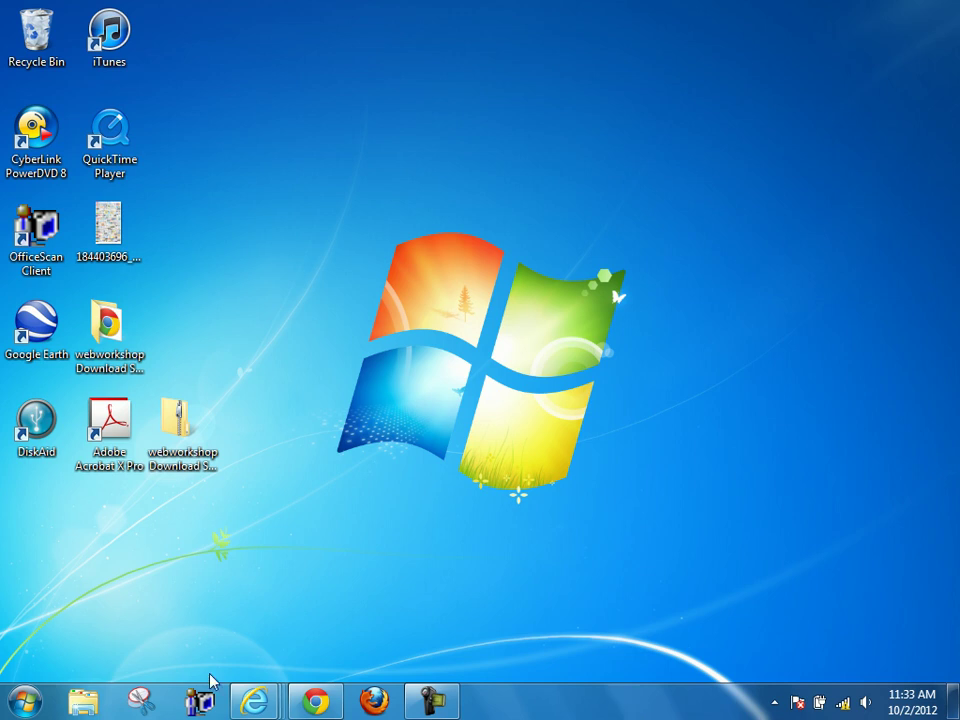
- Search 'msconfig' from the Start menu and launch System Configuration
left_click(22, 703)
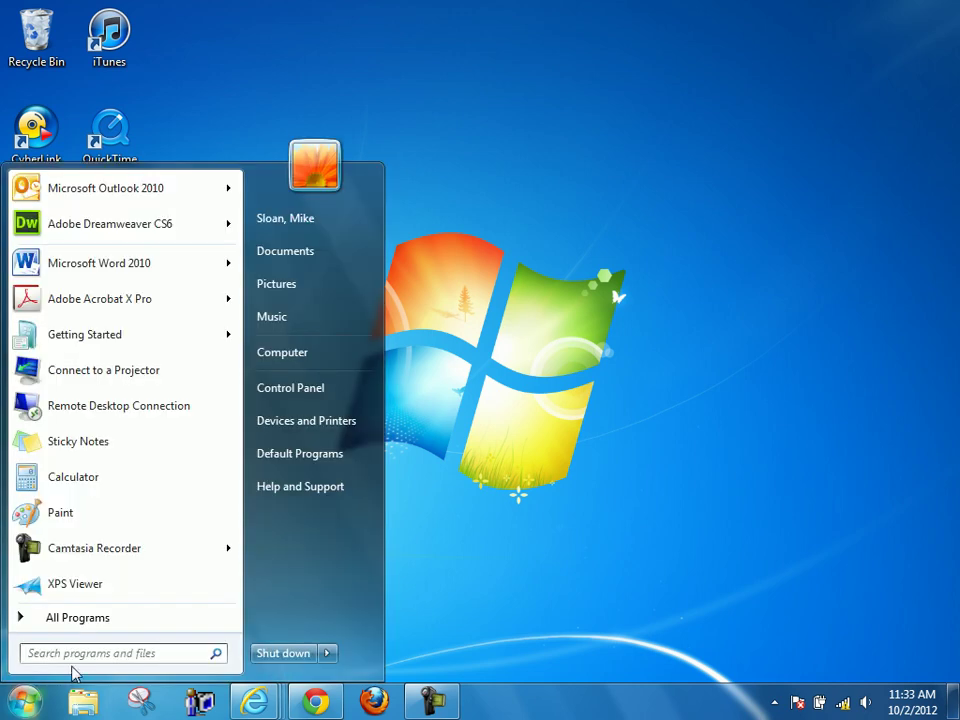
type("ms")
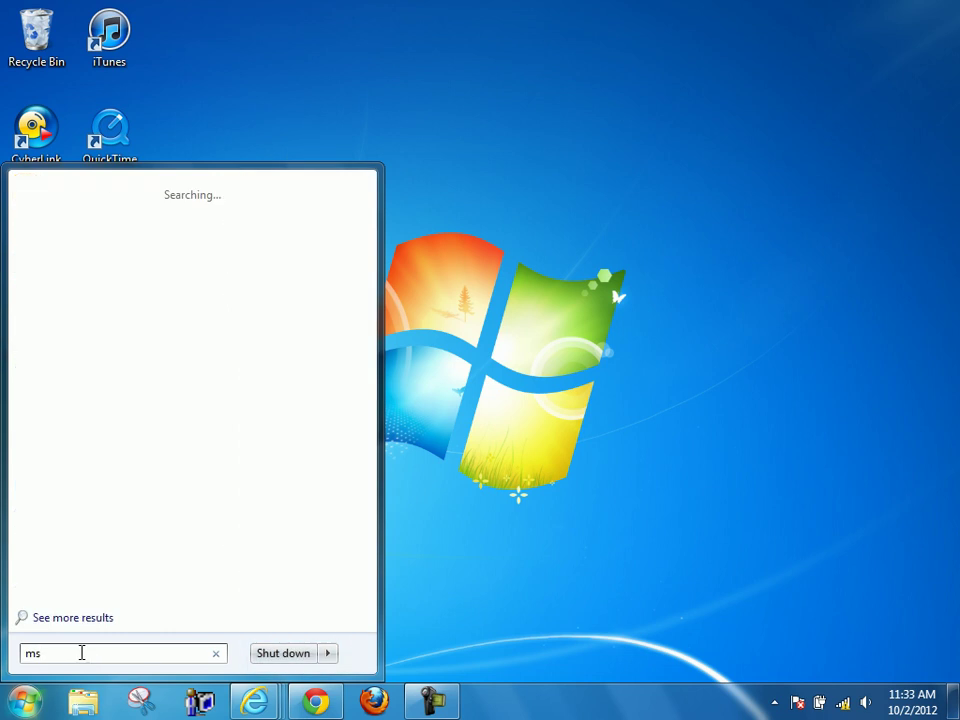
type("confug")
key("BackSpace")
key("BackSpace")
type("ig")
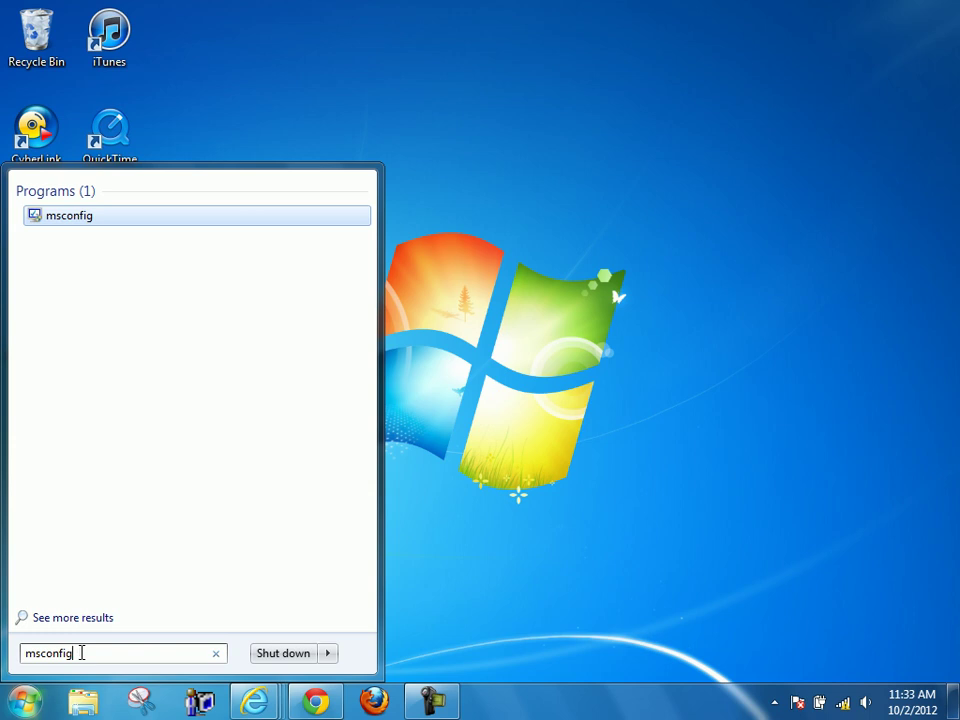
key("Return")
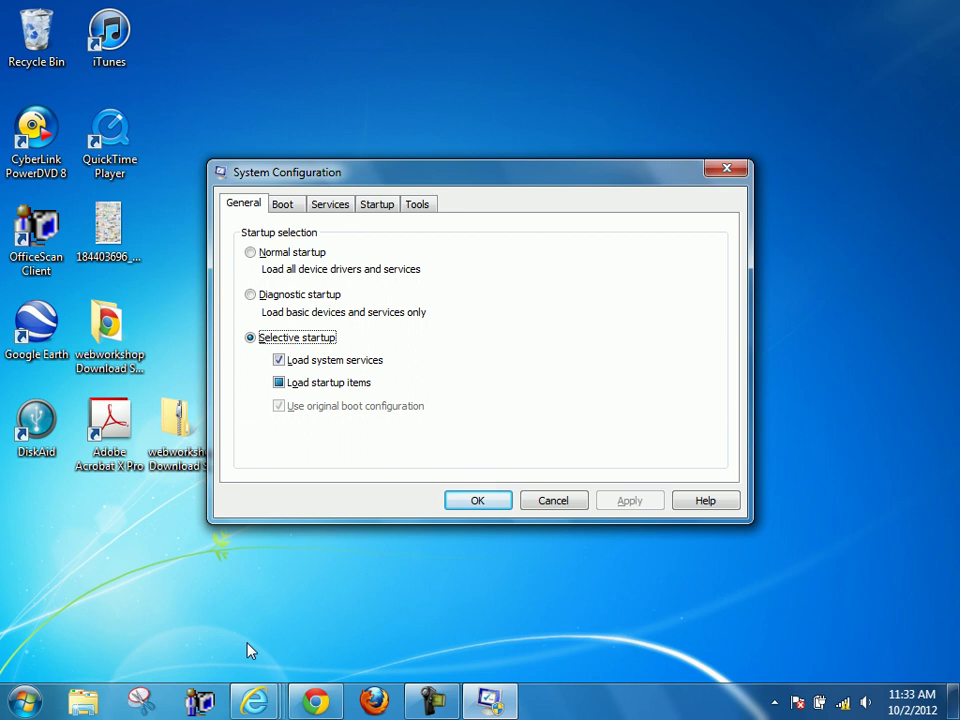
- Glance at the Services tab, then switch System Configuration to the Startup tab
left_click(335, 212)
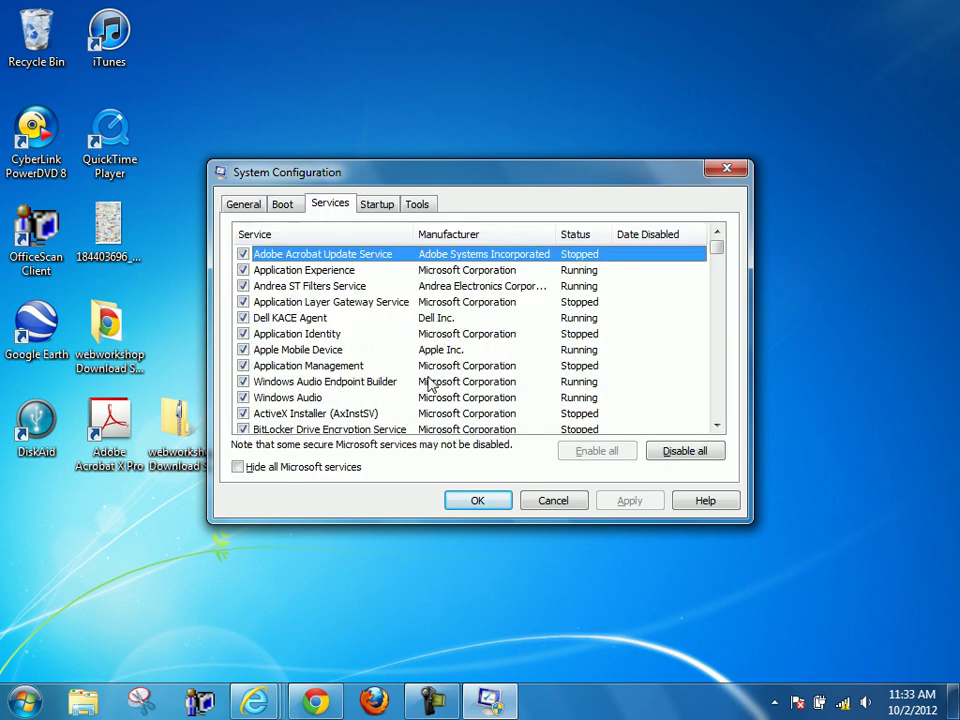
scroll(428, 380, "down", 5)
scroll(428, 378, "up", 5)
left_click(380, 205)
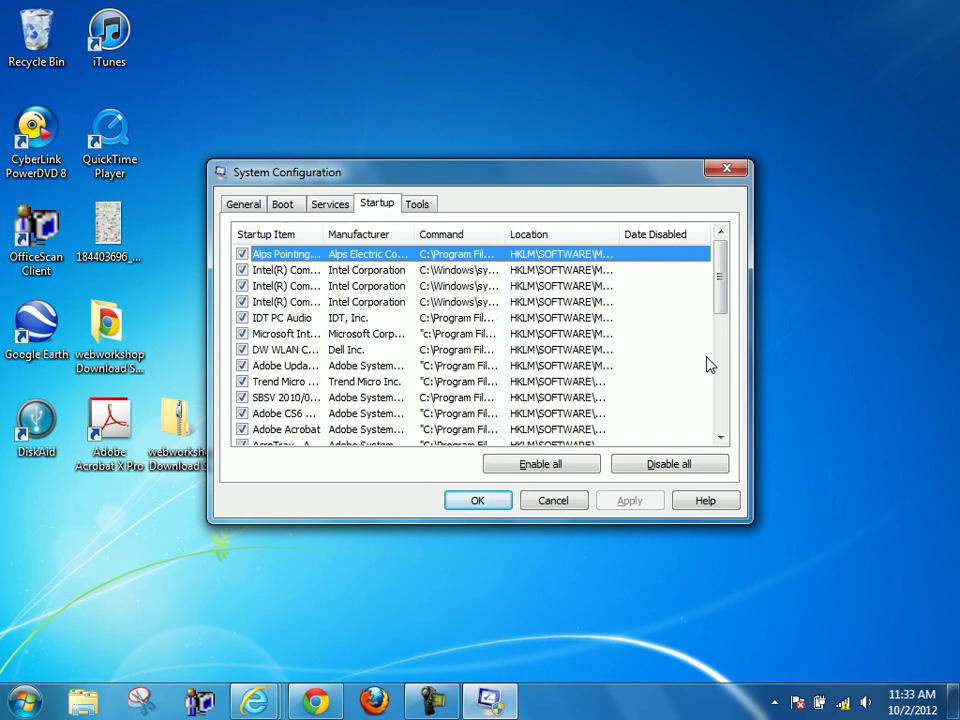
- Widen the Startup Item column to fit full names and scroll through the startup list
double_click(323, 234)
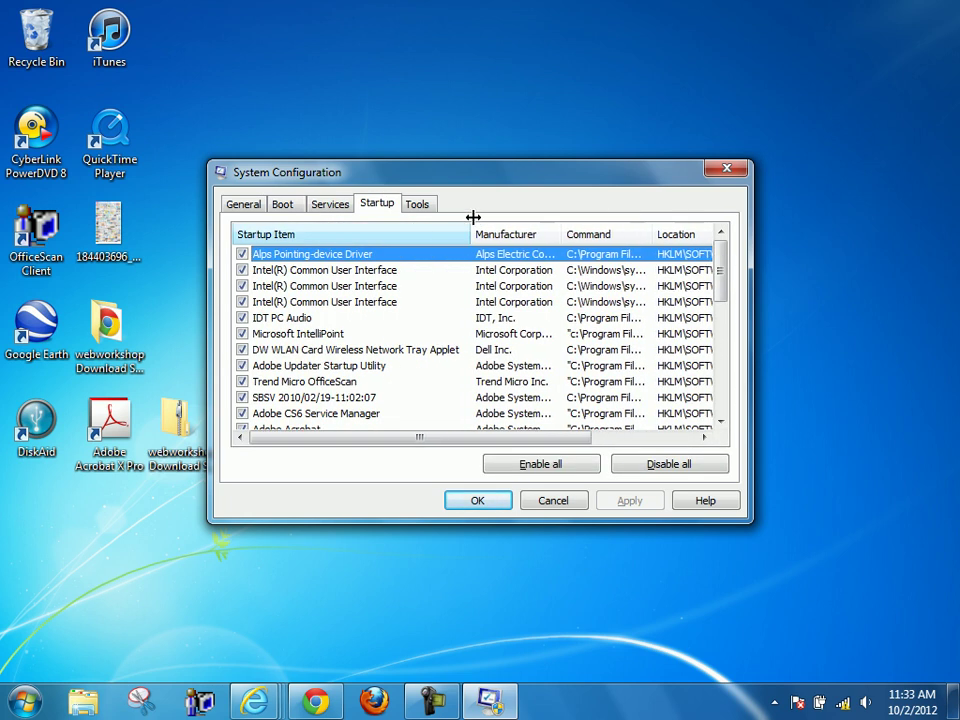
left_click_drag(481, 215, 498, 221)
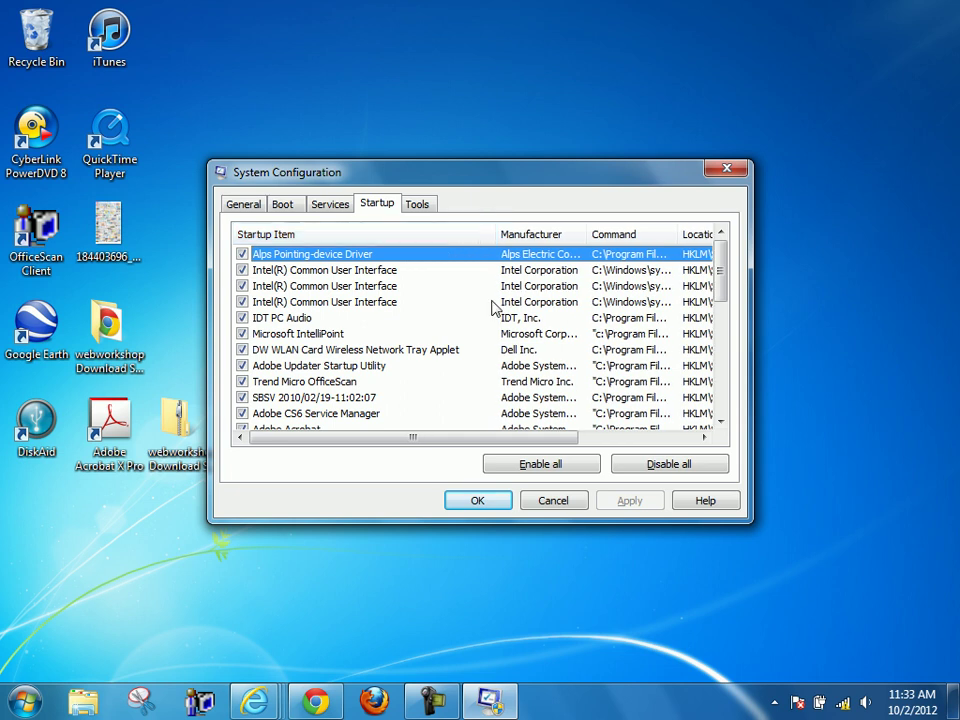
scroll(467, 369, "down", 4)
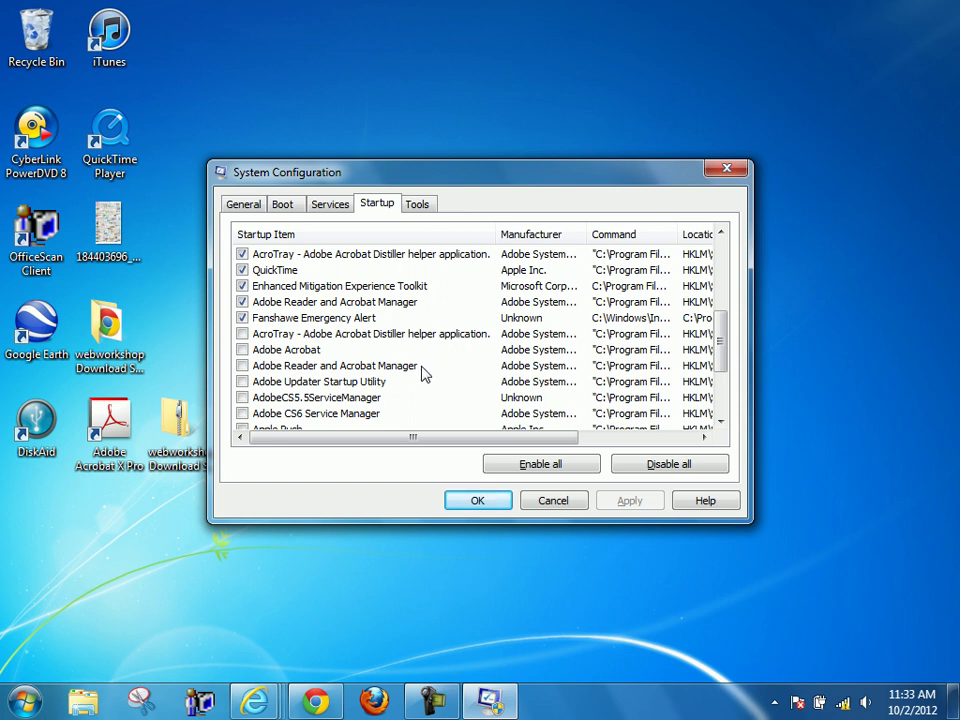
scroll(422, 372, "up", 1)
scroll(422, 372, "up", 3)
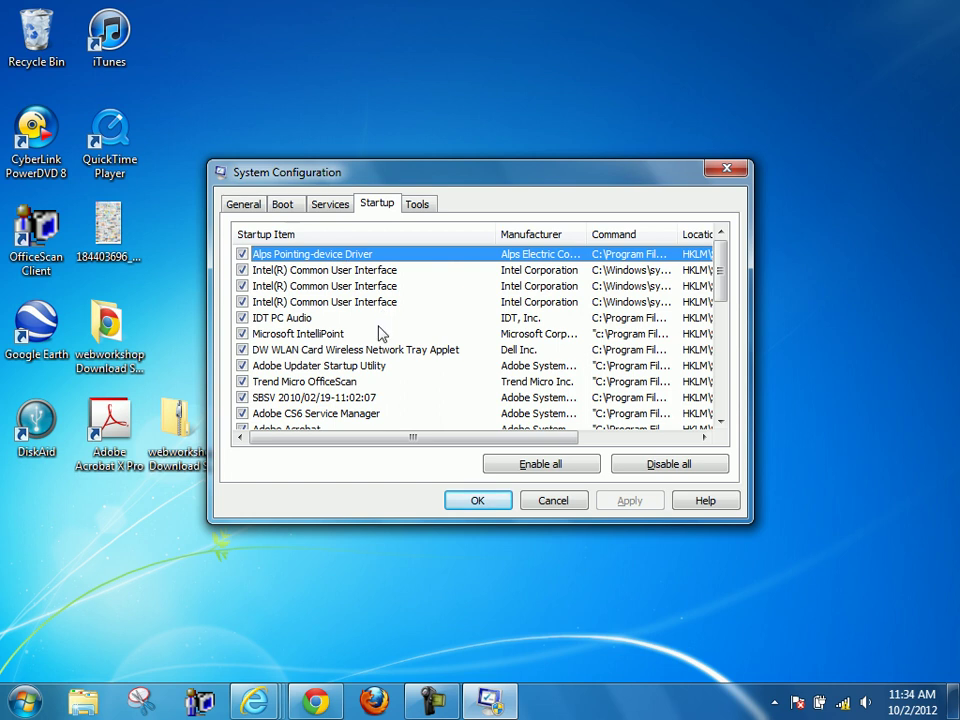
scroll(378, 332, "down", 1)
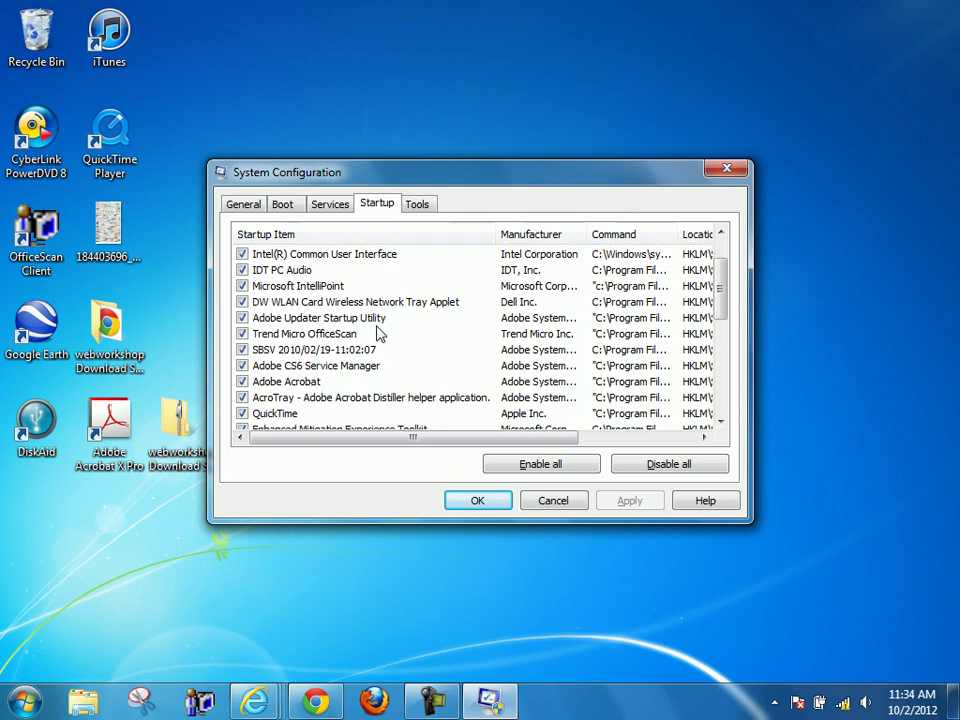
scroll(378, 332, "down", 1)
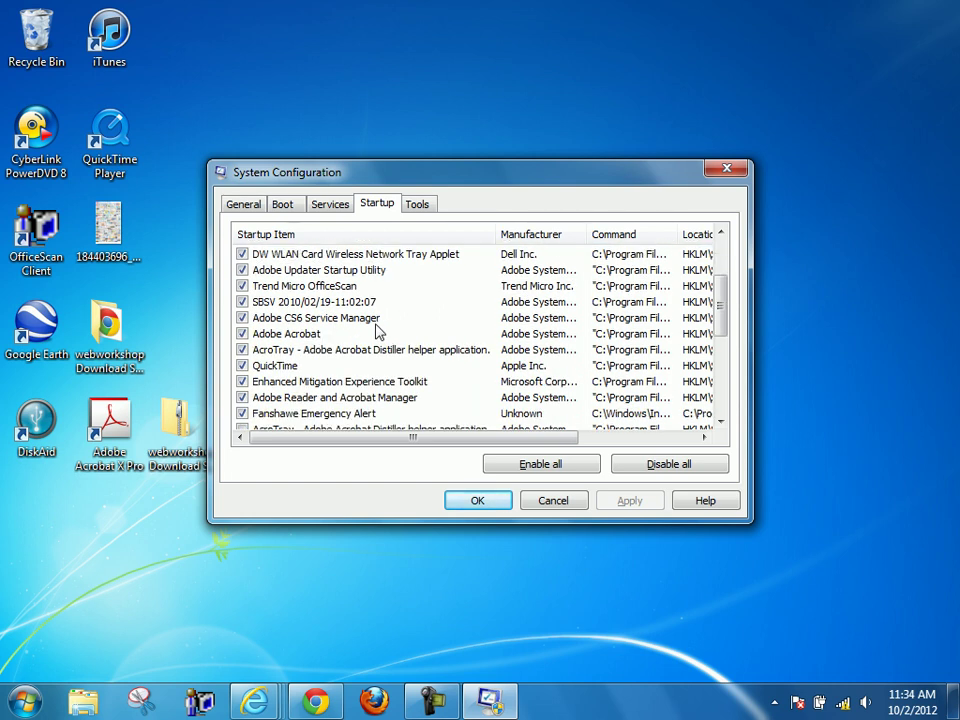
- Uncheck Adobe Acrobat, Adobe CS6 Service Manager, SBSV, Adobe Updater Startup Utility and AcroTray
left_click(243, 334)
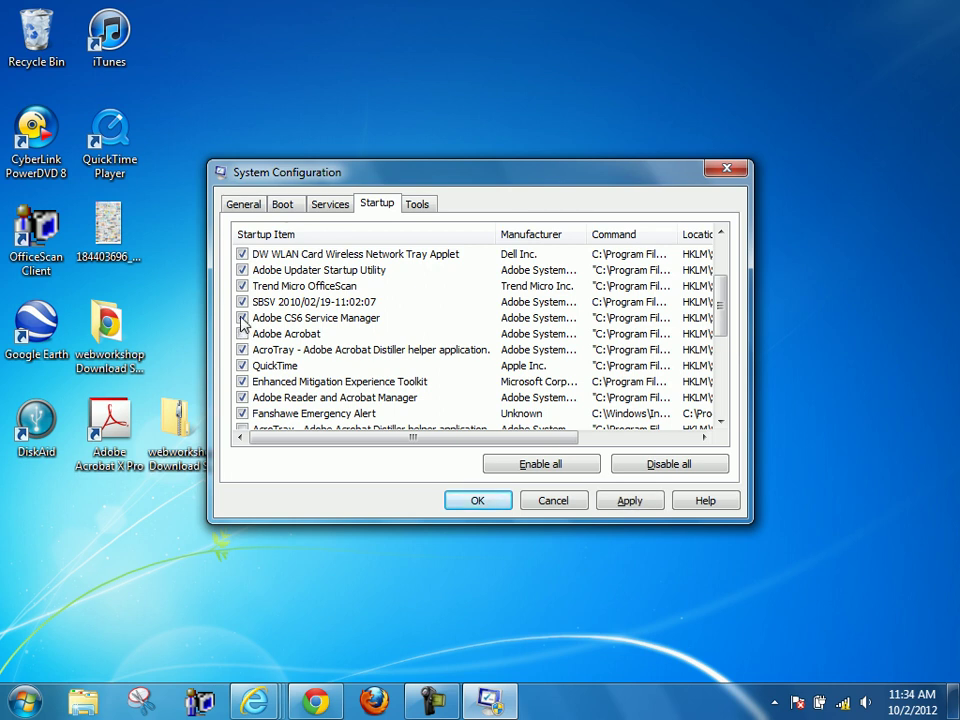
left_click(243, 318)
left_click(242, 301)
left_click(242, 270)
left_click(242, 349)
- Uncheck QuickTime, Enhanced Mitigation Experience Toolkit and Adobe Reader and Acrobat Manager further down
scroll(245, 355, "down", 1)
left_click(242, 317)
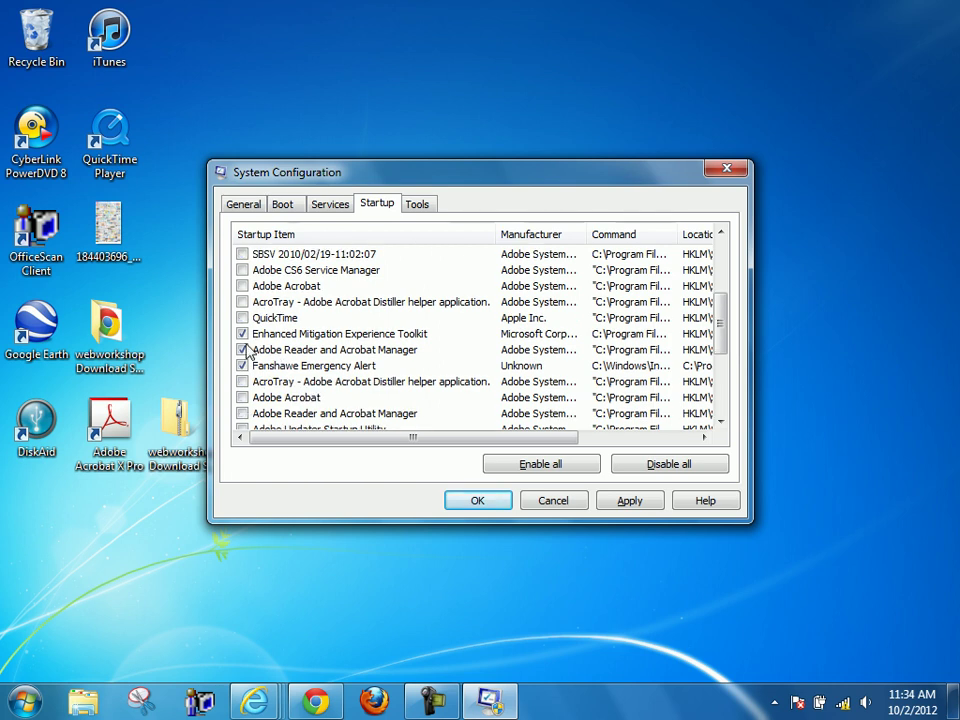
left_click(242, 334)
left_click(243, 350)
scroll(260, 400, "down", 1)
scroll(313, 392, "up", 4)
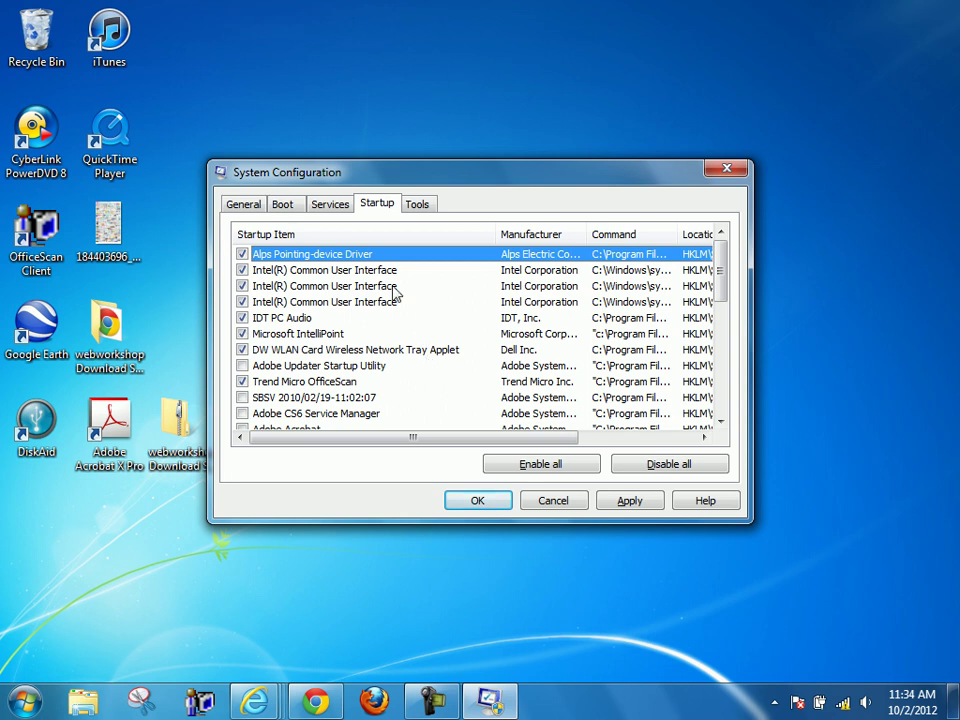
- Scroll up and down the Startup list to review which items remain checked
scroll(281, 281, "down", 4)
scroll(316, 336, "up", 2)
scroll(316, 337, "up", 2)
scroll(308, 337, "down", 4)
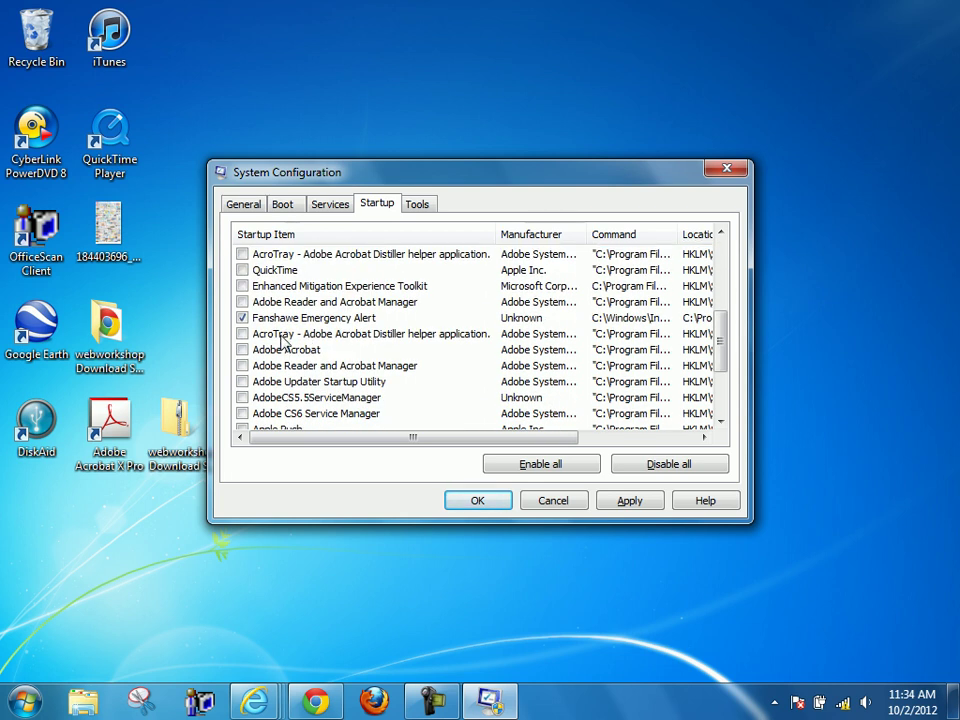
scroll(300, 334, "up", 4)
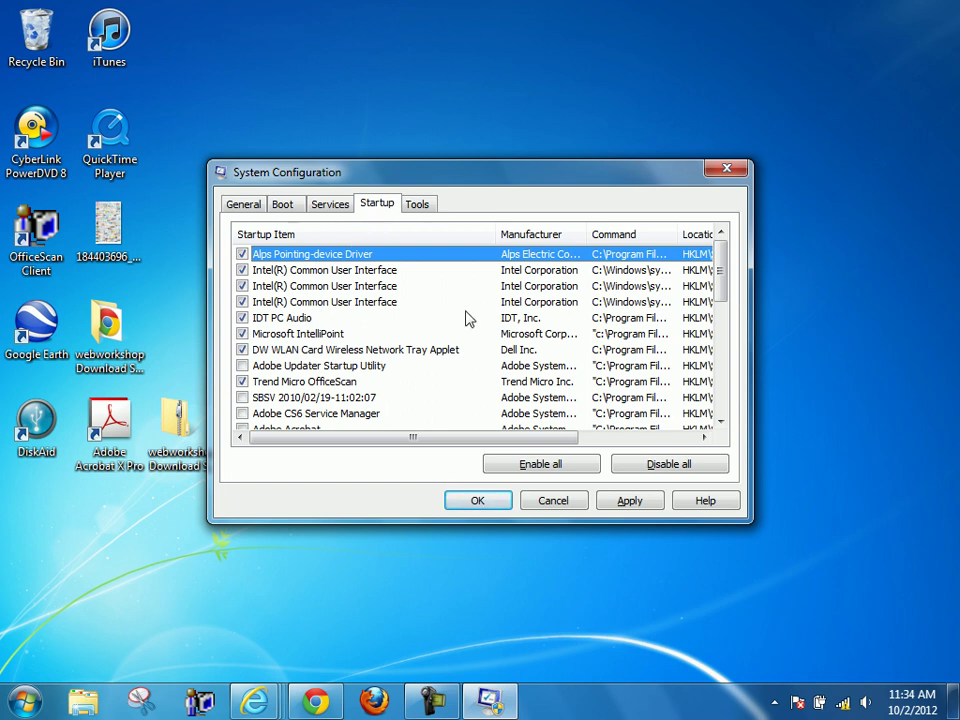
scroll(447, 357, "down", 2)
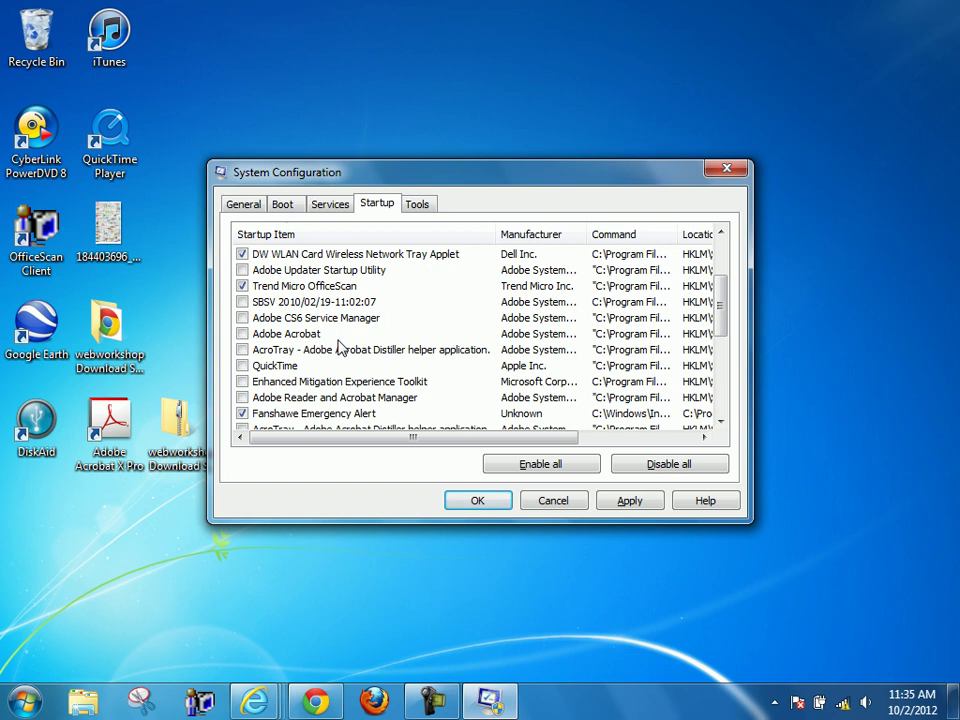
scroll(375, 328, "down", 5)
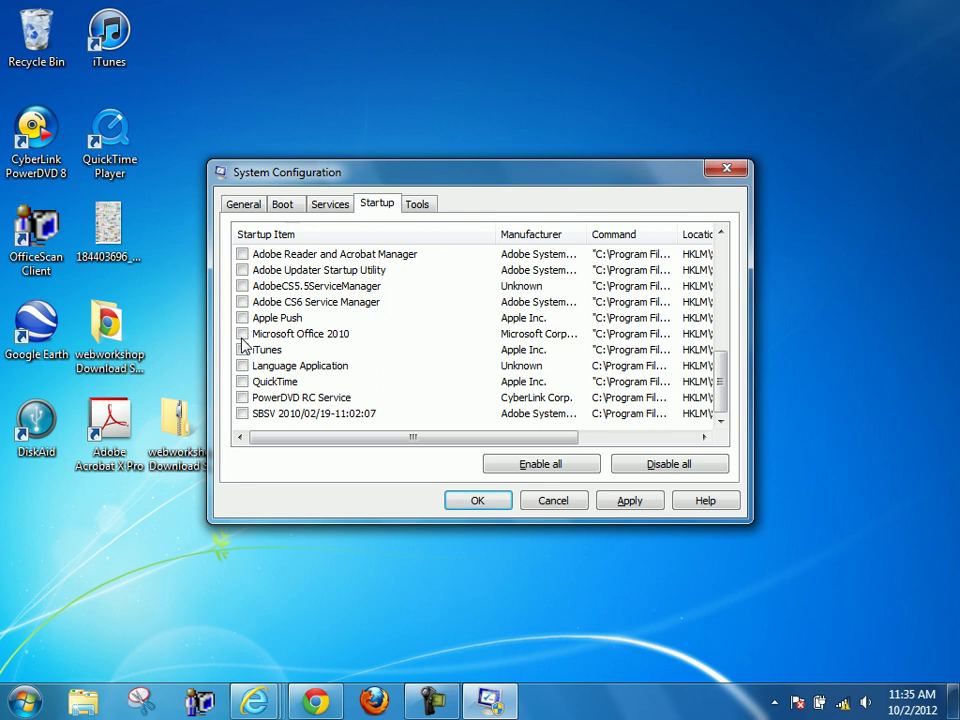
scroll(250, 345, "up", 5)
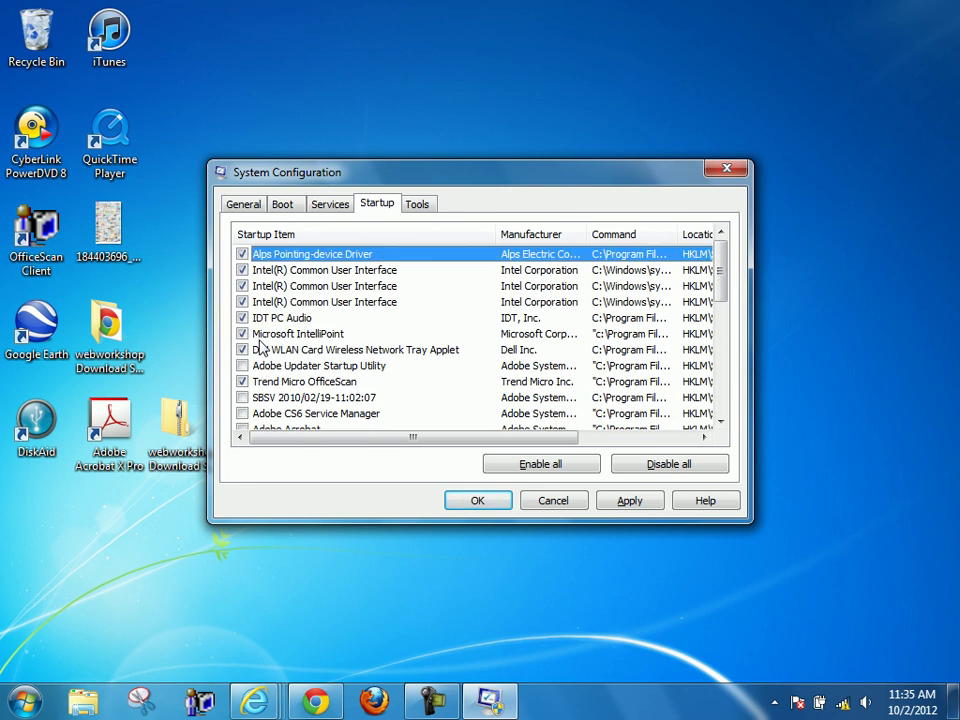
- Apply the startup changes and close System Configuration with OK, bringing up the restart prompt
left_click(629, 500)
left_click(478, 501)
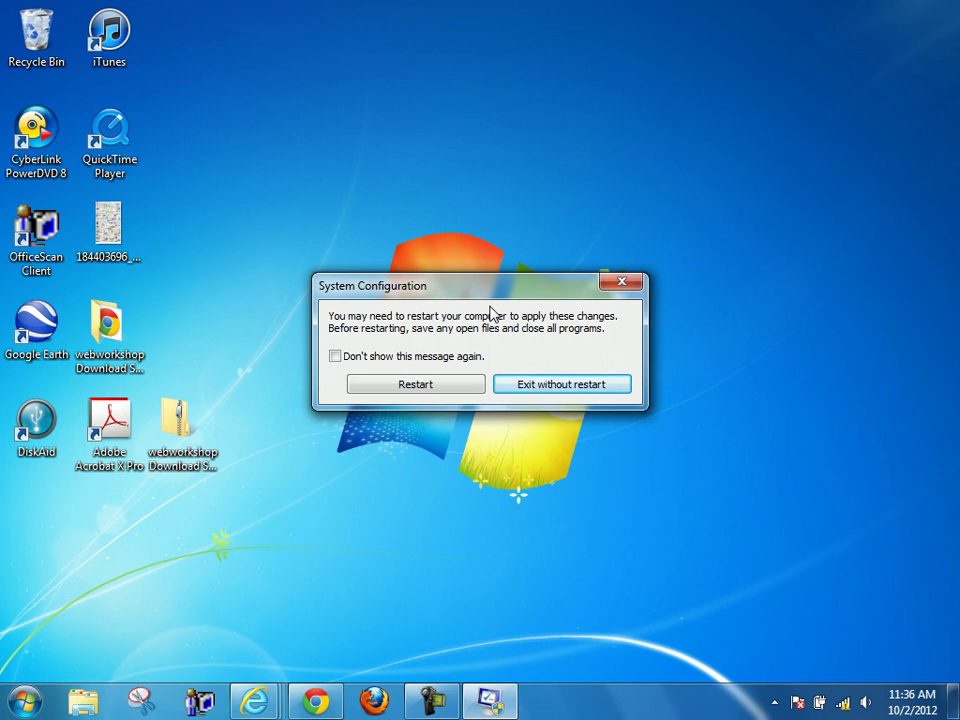
- Load google.com in a new tab of the browser
left_click(315, 702)
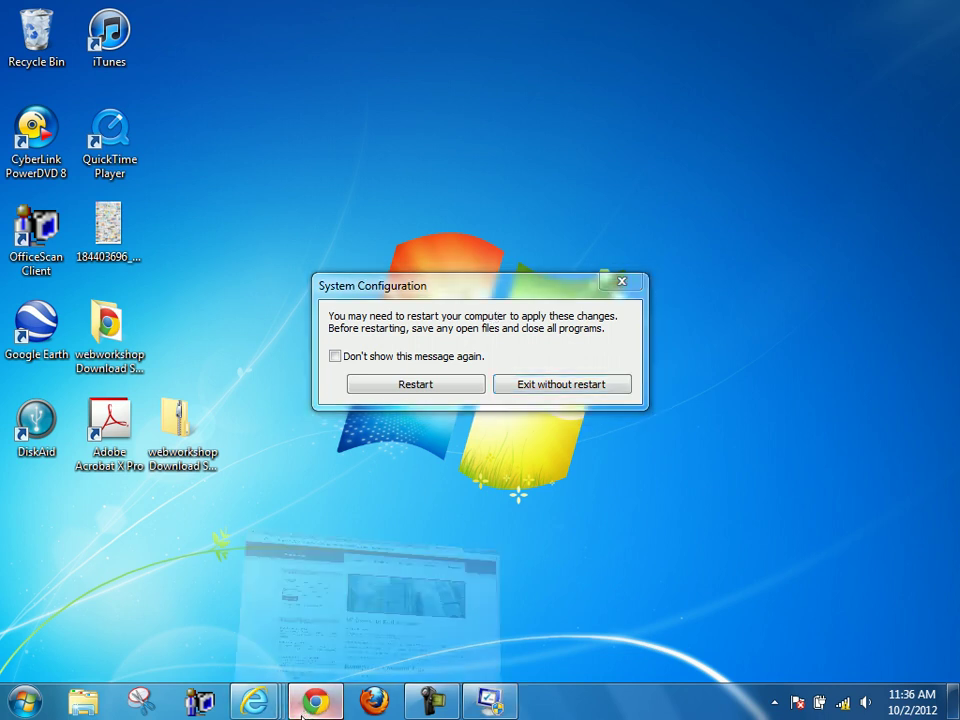
left_click(829, 12)
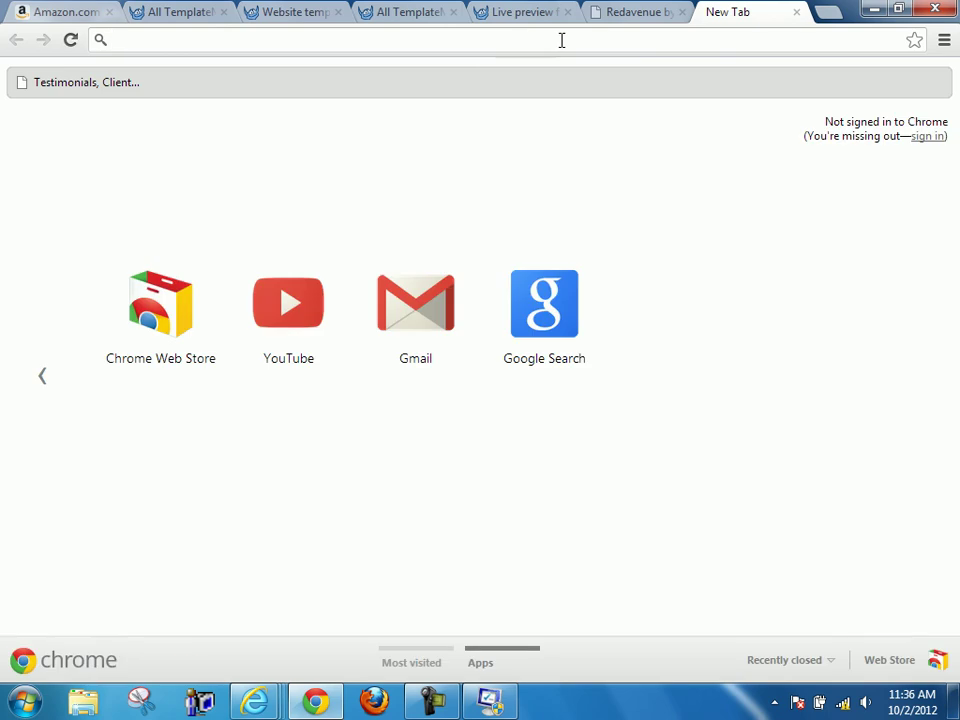
type("google.com")
key("Return")
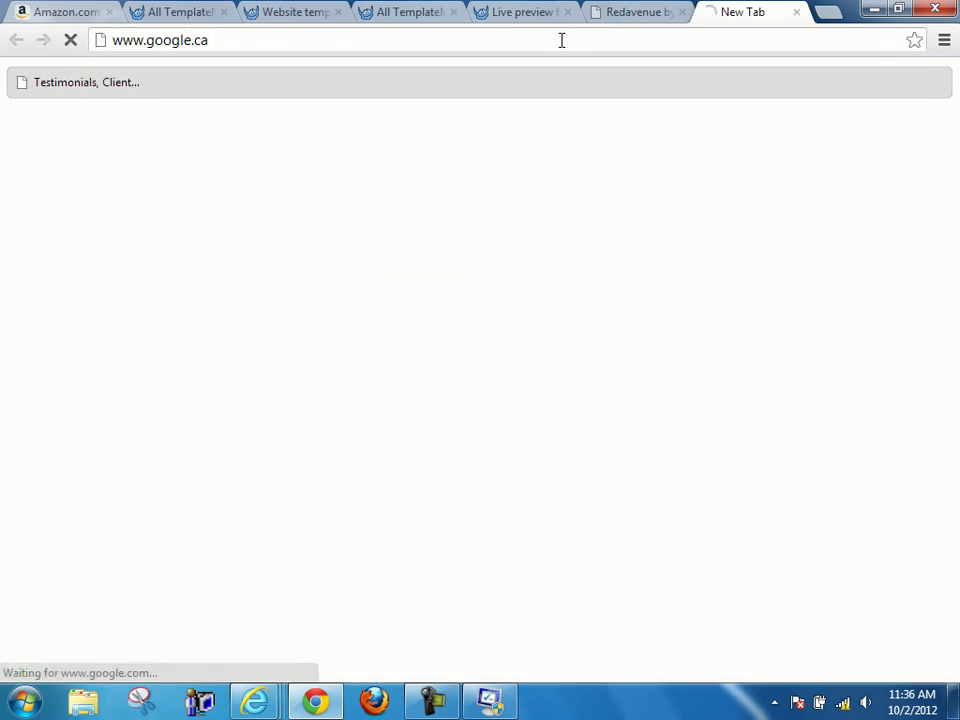
- Search Google for 'microsoft security essentials', then minimize the browser
left_click(418, 358)
type("Mi")
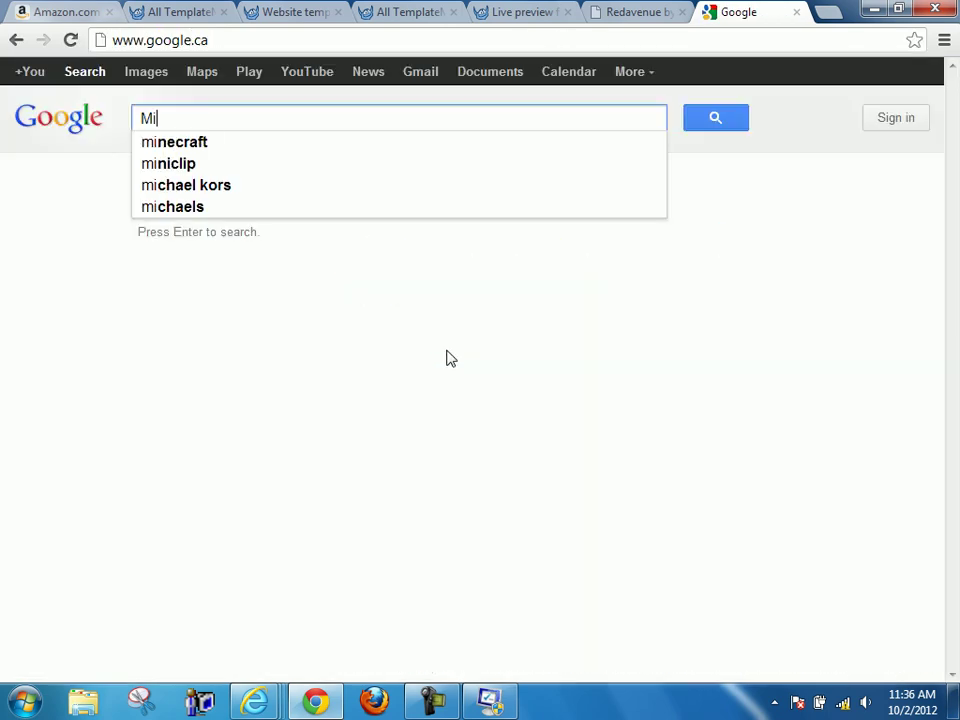
type("cro")
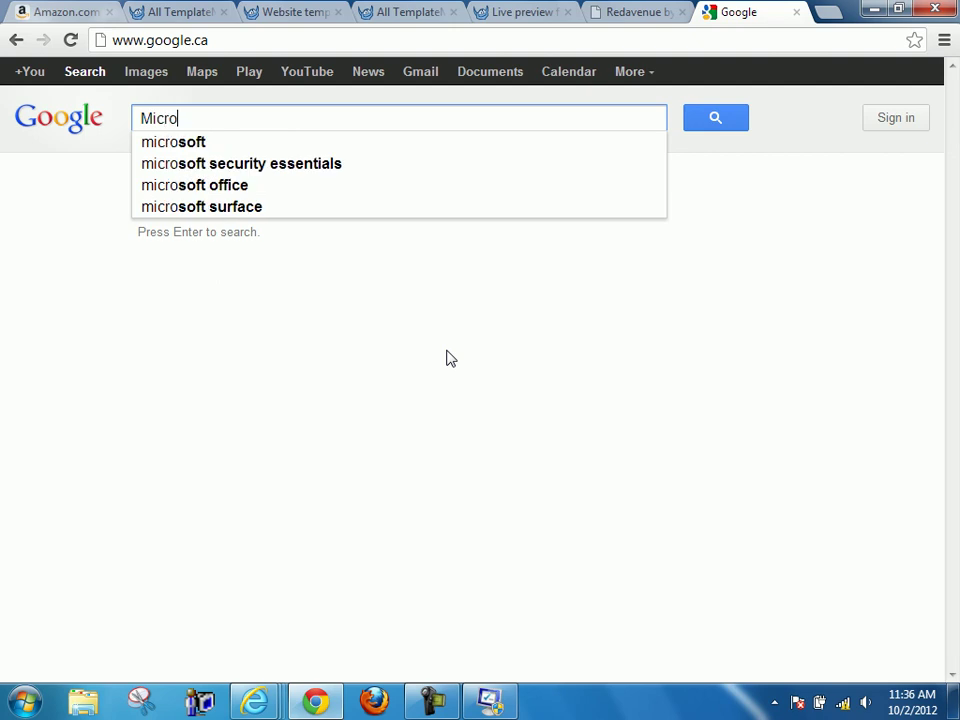
type("soft")
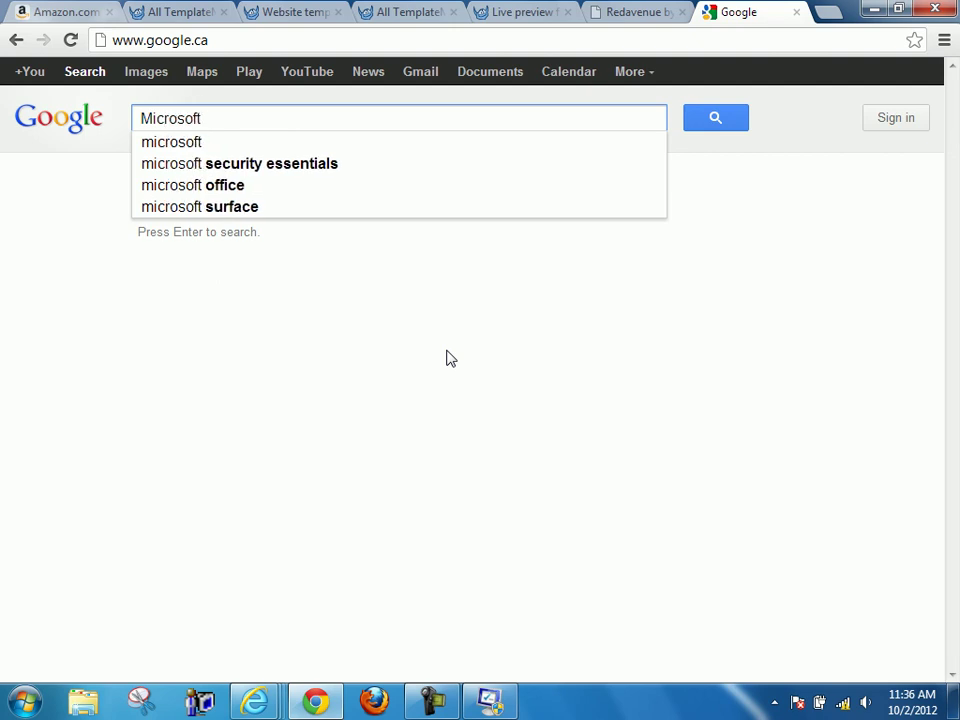
key("Down")
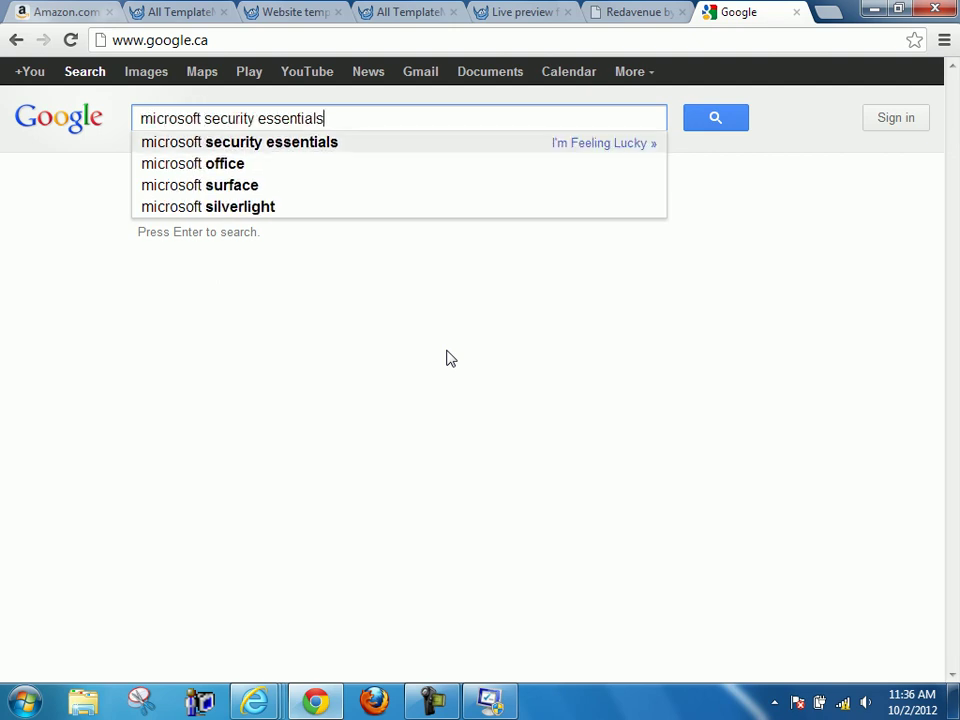
key("Return")
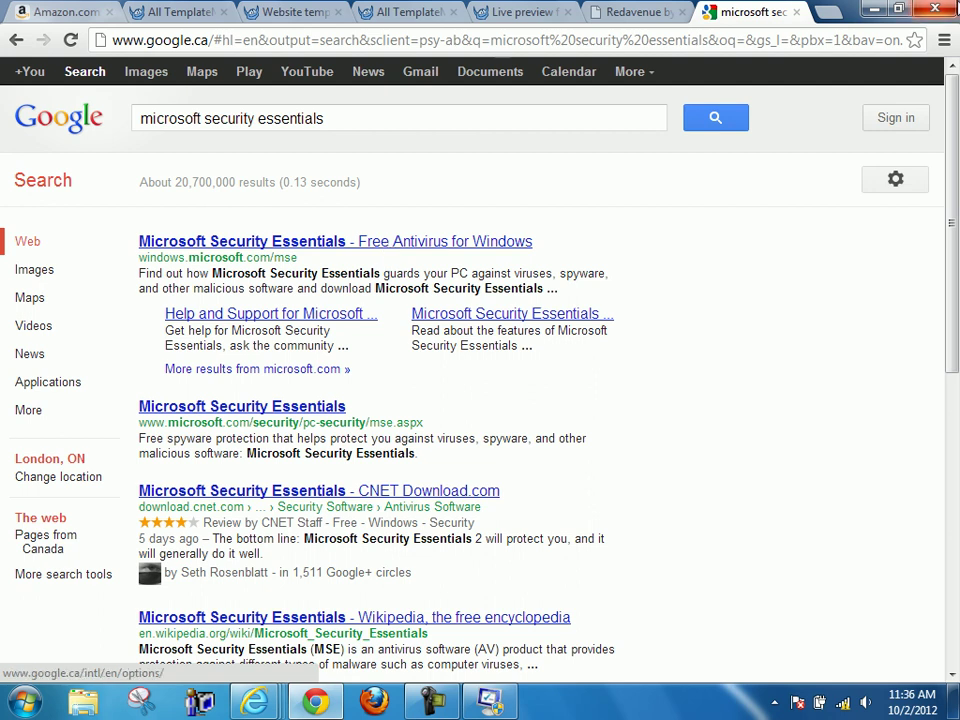
left_click(878, 8)
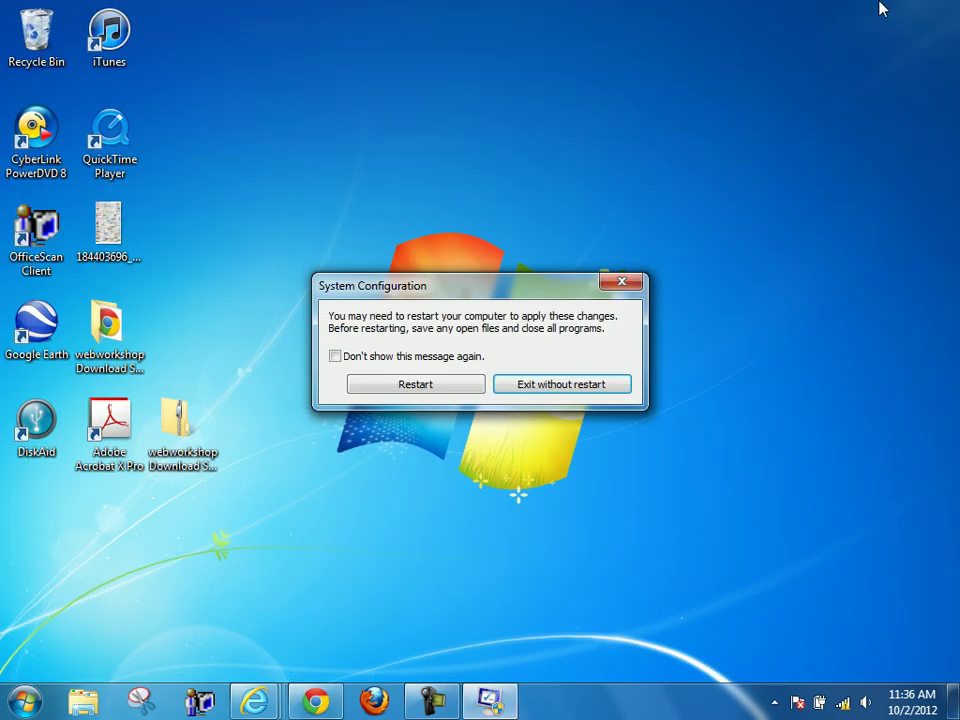